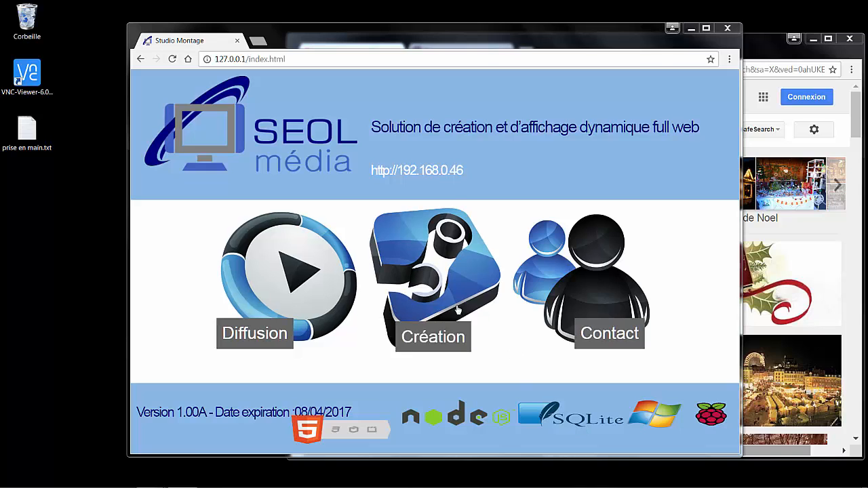
- Open the Création workspace and set the scene background colour to #f06a6a
{"action": "left_click", "coordinate": [450, 306]}
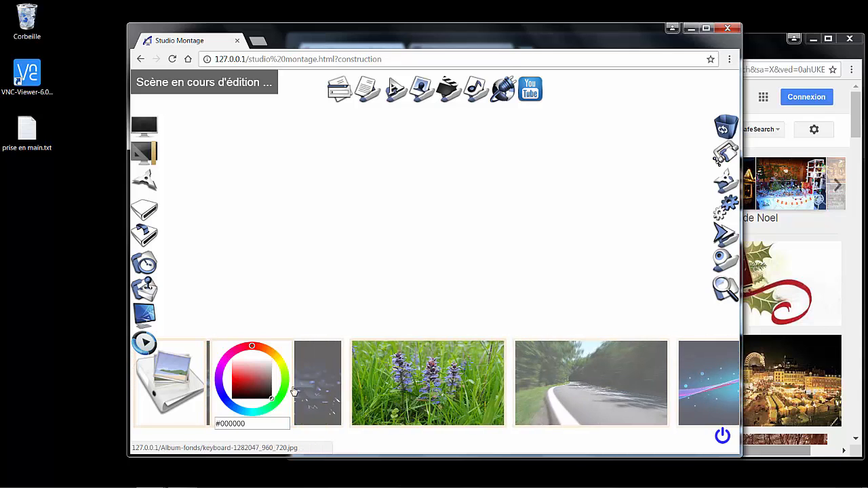
{"action": "left_click", "coordinate": [238, 372]}
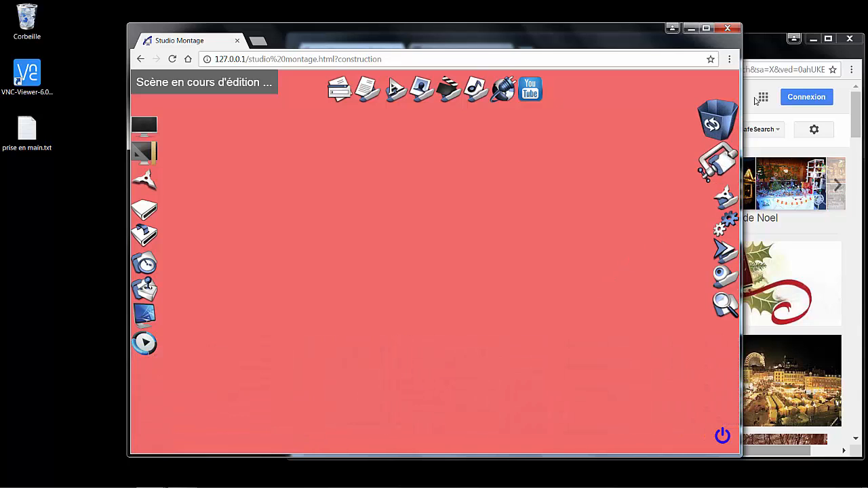
- Switch to the Google Images window, open the red "Marché de Noël" holly picture and add it to the studio's background album without processing
{"action": "left_click", "coordinate": [764, 44]}
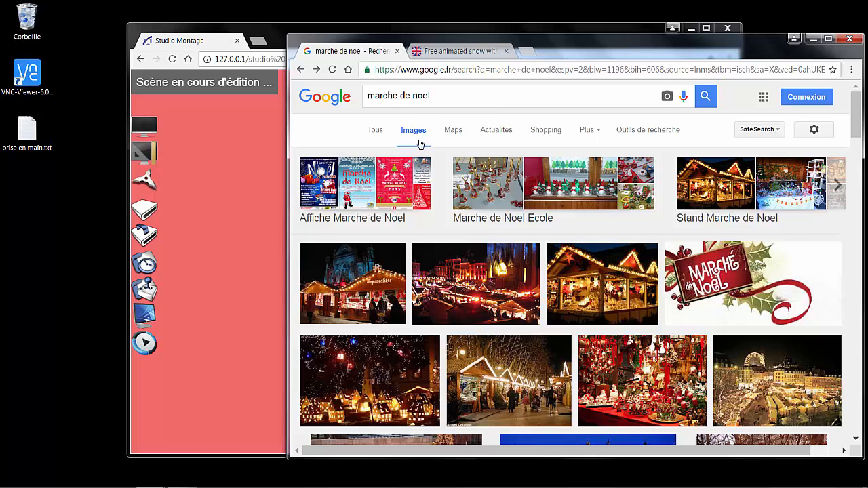
{"action": "left_click", "coordinate": [725, 288]}
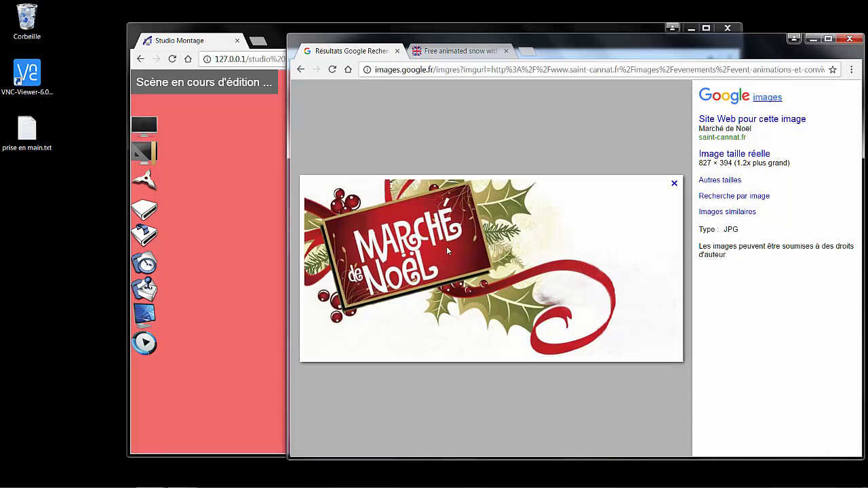
{"action": "left_click_drag", "start_coordinate": [441, 242], "coordinate": [198, 193]}
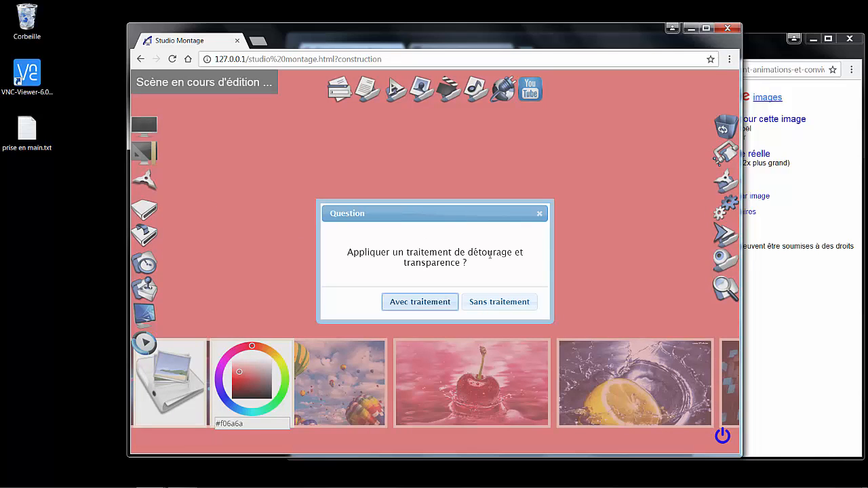
{"action": "left_click", "coordinate": [497, 302]}
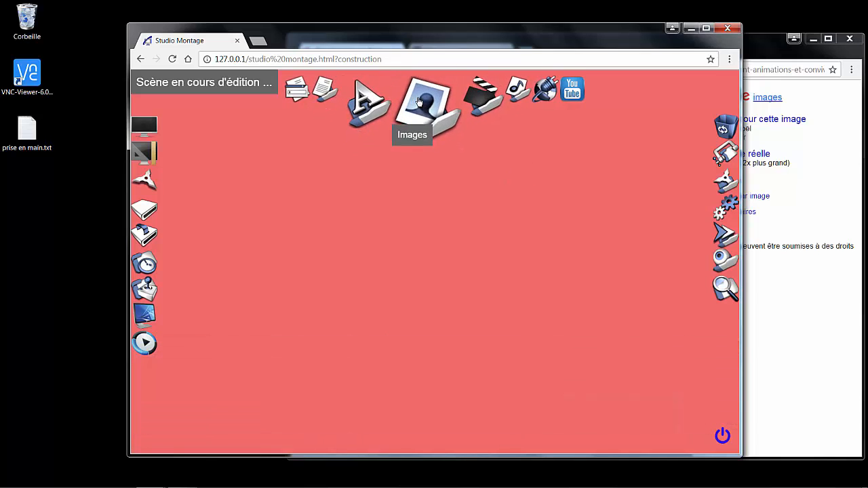
- Show the studio's Images album and add the larger snow animation from the sevenoaksart.co.uk page to it without processing
{"action": "left_click", "coordinate": [418, 101]}
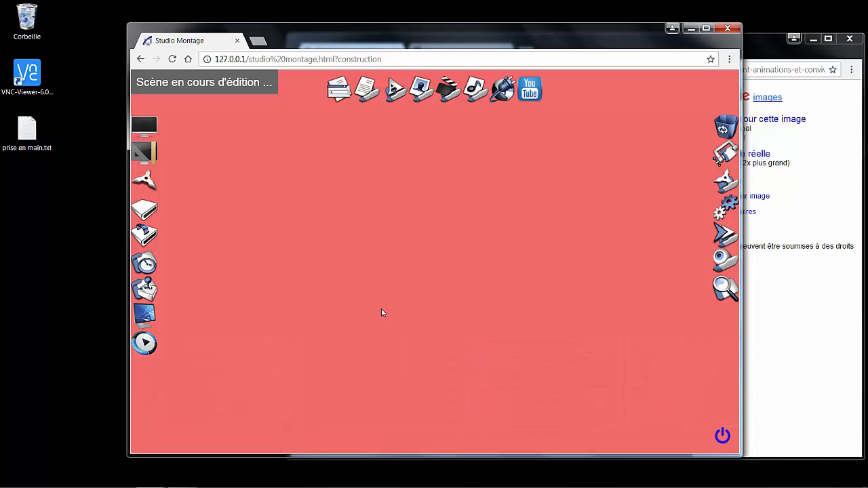
{"action": "left_click", "coordinate": [765, 41]}
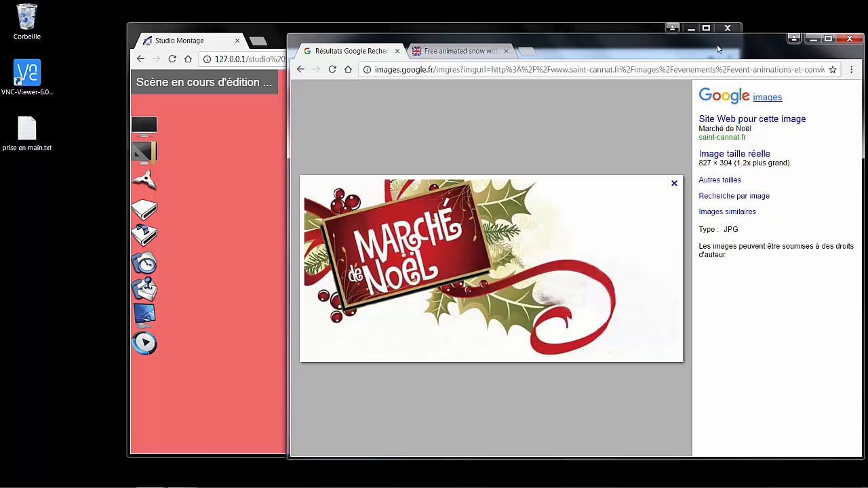
{"action": "left_click", "coordinate": [484, 52]}
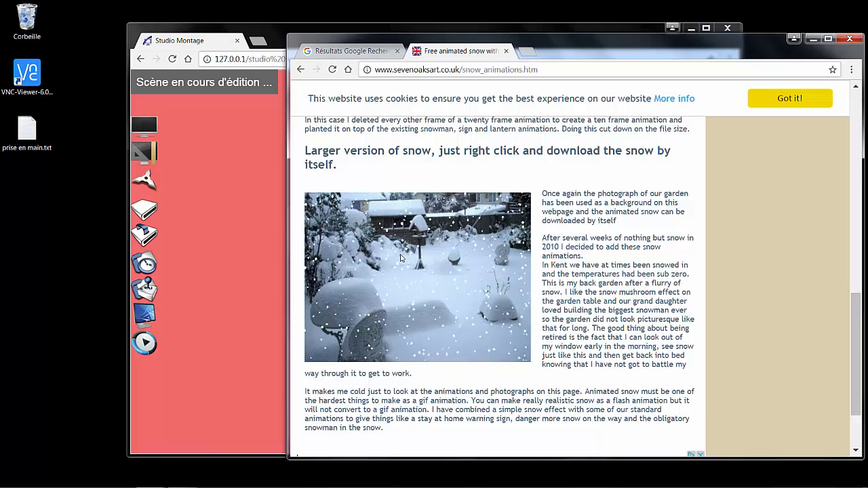
{"action": "left_click_drag", "start_coordinate": [400, 257], "coordinate": [204, 201]}
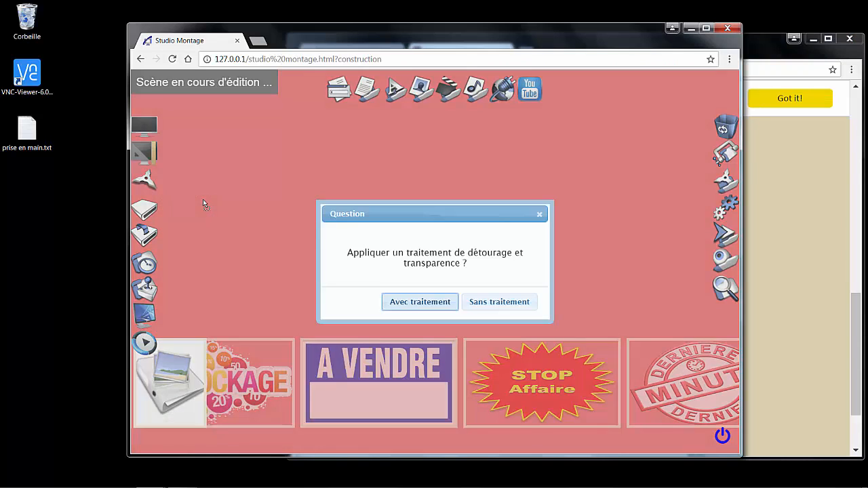
{"action": "left_click", "coordinate": [487, 305]}
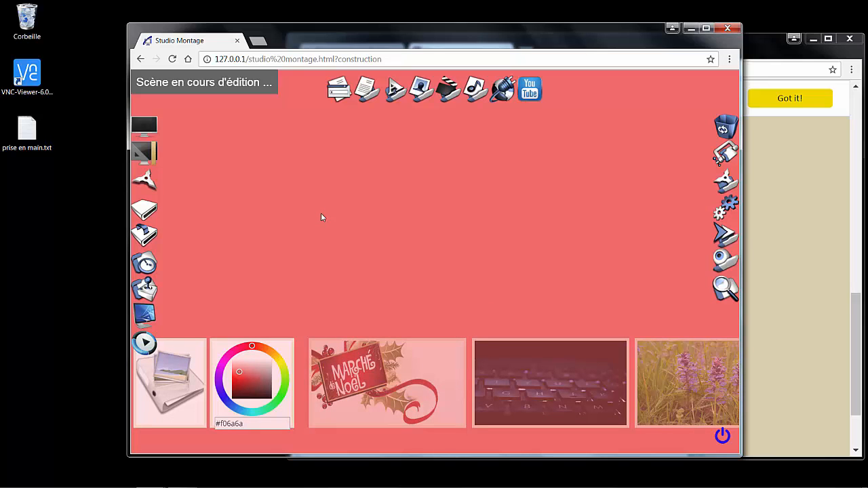
- Open prise en main.txt from the desktop, copy all of its text and close the file
{"action": "double_click", "coordinate": [33, 140]}
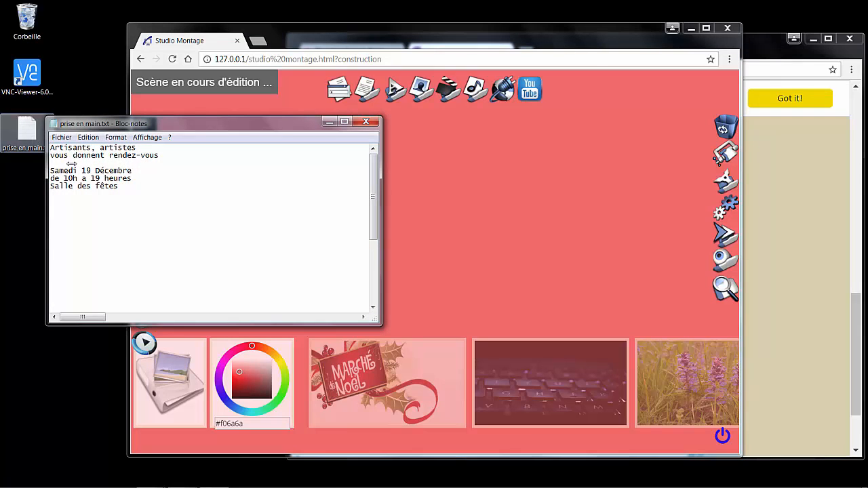
{"action": "key", "text": "ctrl+a"}
{"action": "key", "text": "ctrl+c"}
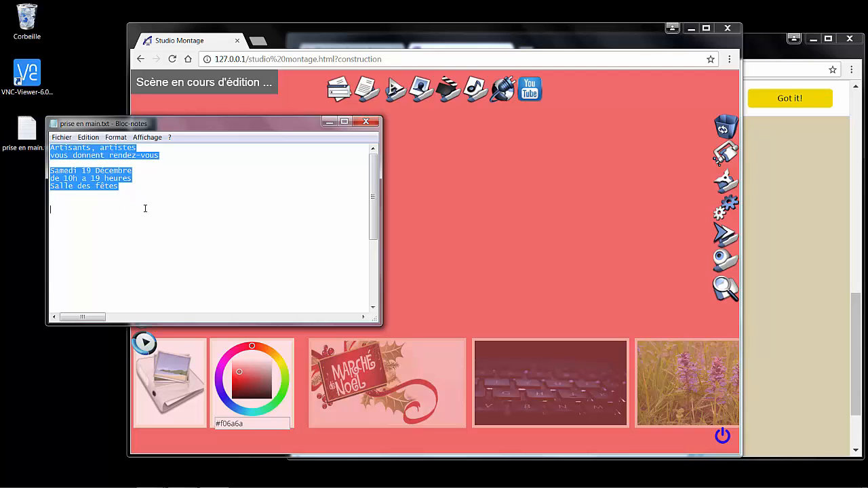
{"action": "left_click", "coordinate": [364, 124]}
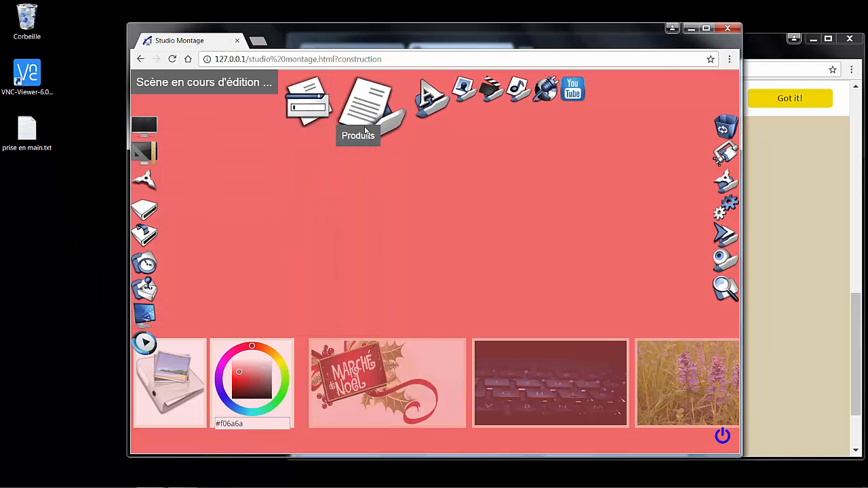
- Maximize the studio window, add a text element containing the copied event text and move it to the upper right of the scene
{"action": "double_click", "coordinate": [526, 32]}
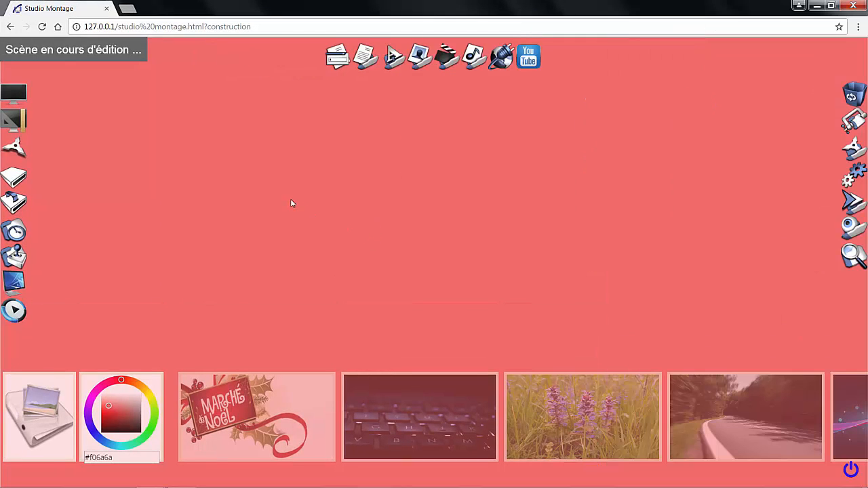
{"action": "left_click", "coordinate": [390, 65]}
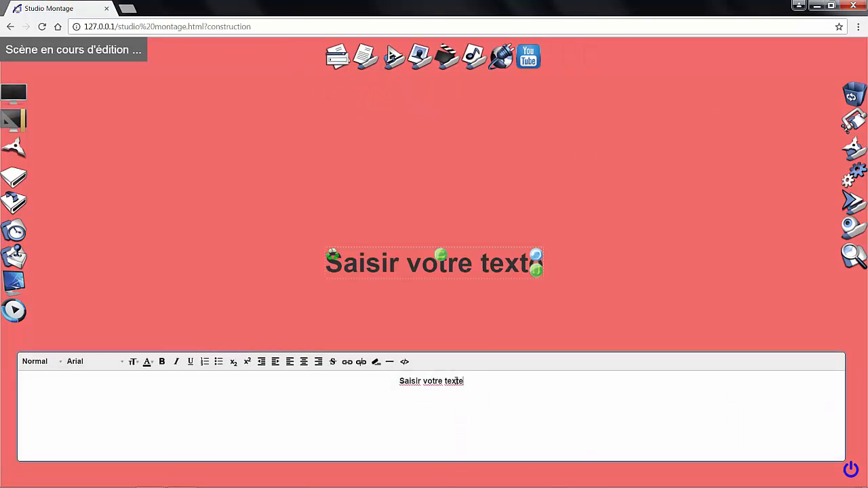
{"action": "left_click_drag", "start_coordinate": [465, 382], "coordinate": [392, 381]}
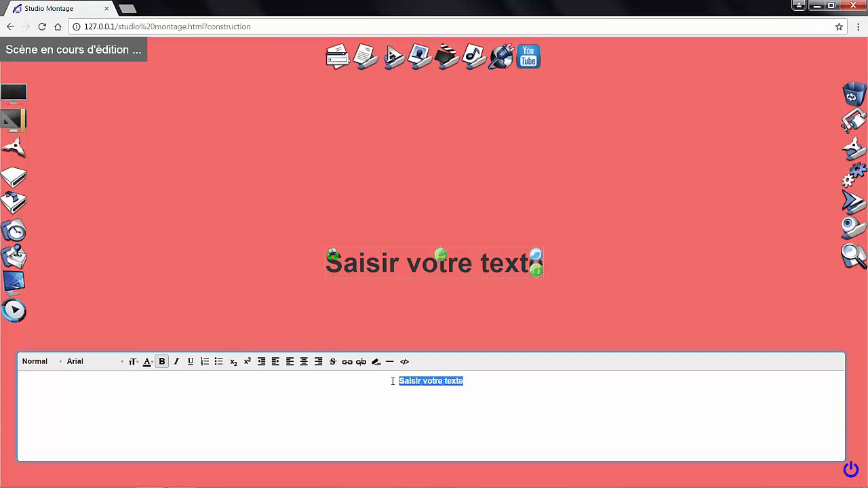
{"action": "key", "text": "ctrl+v"}
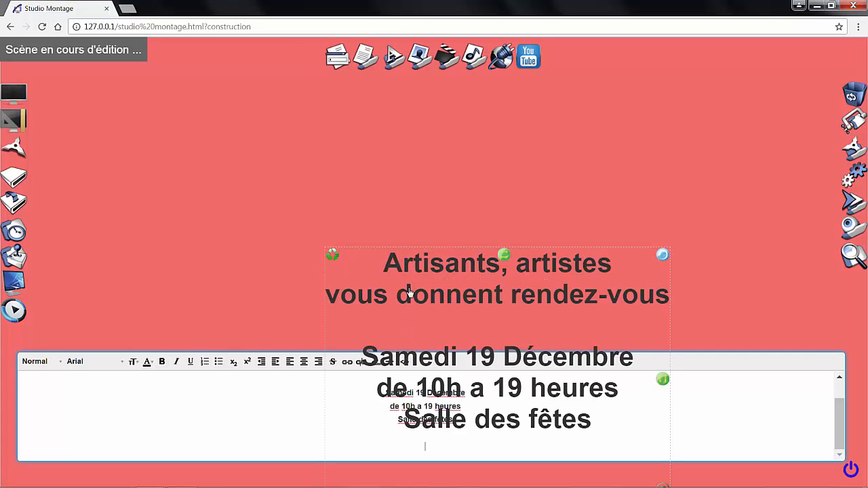
{"action": "left_click_drag", "start_coordinate": [416, 269], "coordinate": [596, 87]}
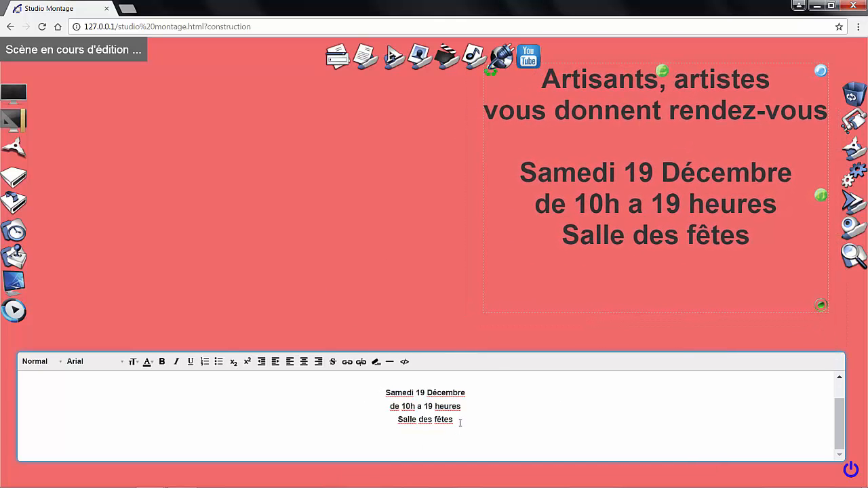
- Format the date, time and "Salle des fêtes" lines in the Calligraffiti font and colour them red
{"action": "key", "text": "ctrl+a"}
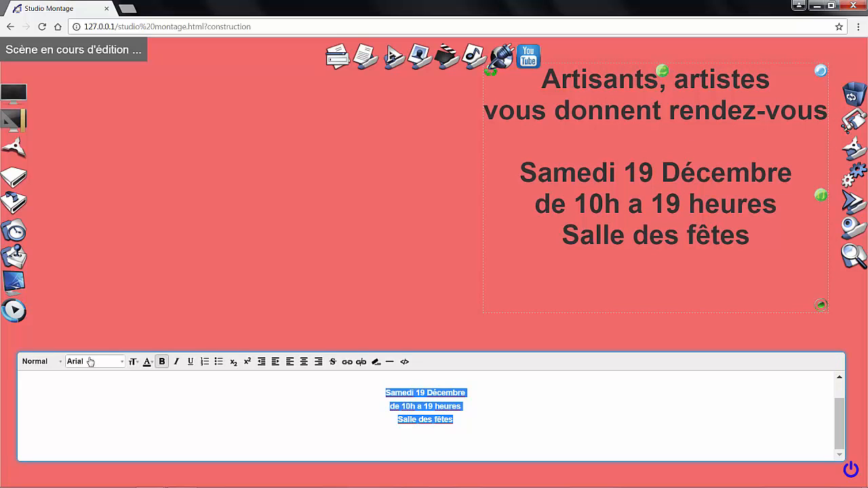
{"action": "left_click", "coordinate": [92, 363]}
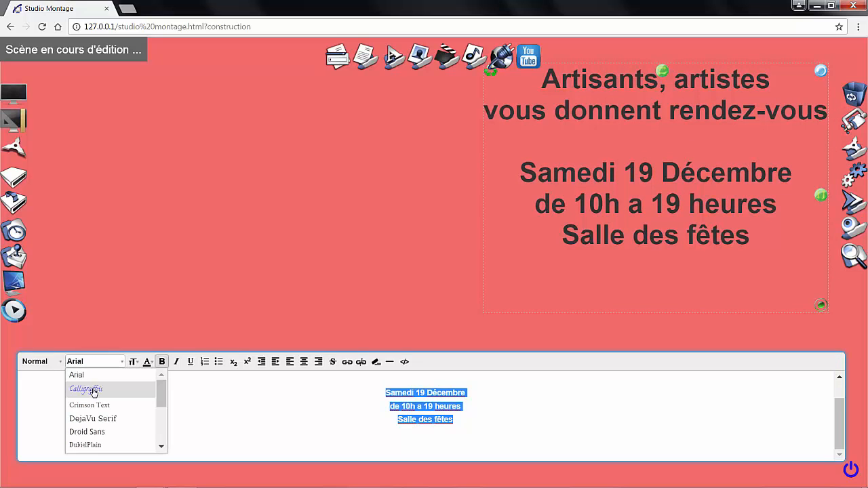
{"action": "left_click", "coordinate": [94, 394]}
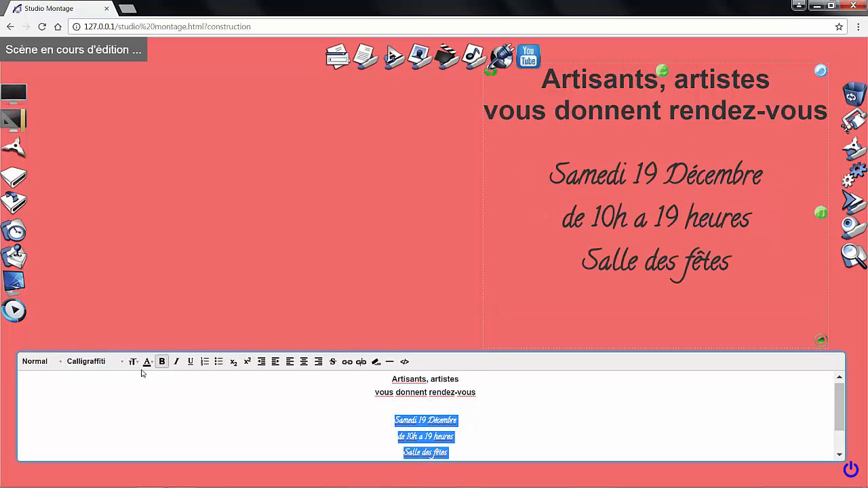
{"action": "left_click", "coordinate": [146, 364]}
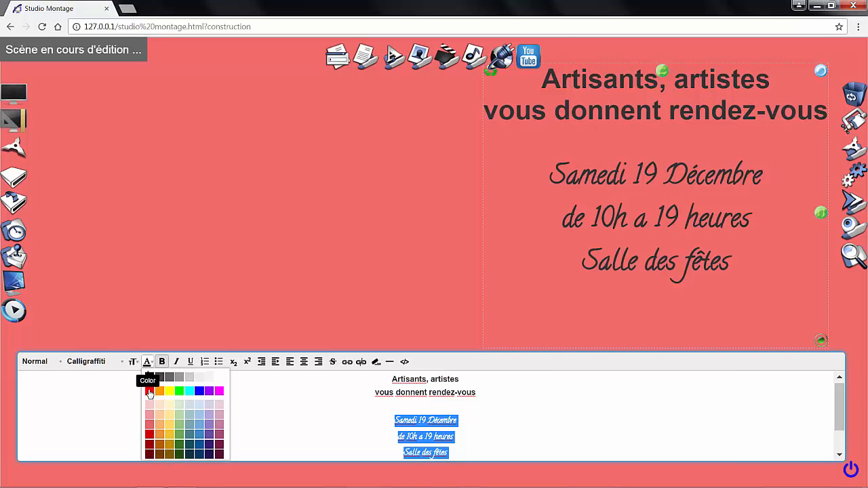
{"action": "left_click", "coordinate": [149, 391]}
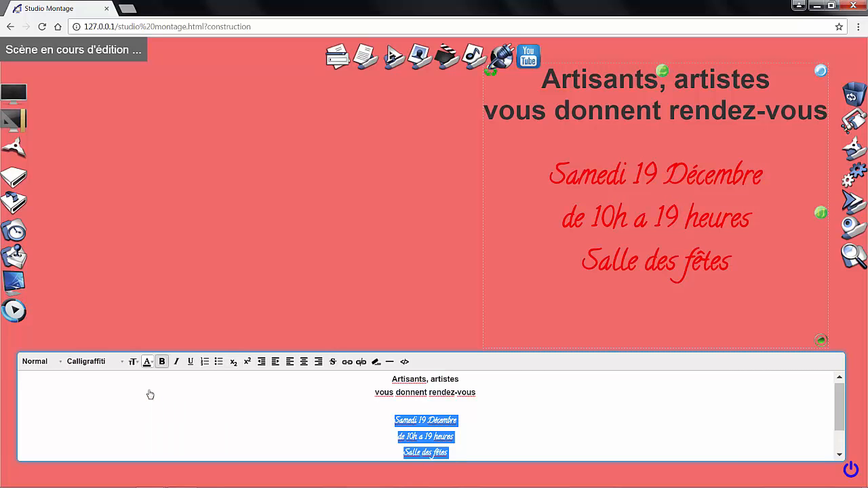
- Format the opening lines "Artisants, artistes vous donnent rendez-vous" in the Calligraffiti font and colour them red
{"action": "left_click", "coordinate": [425, 400]}
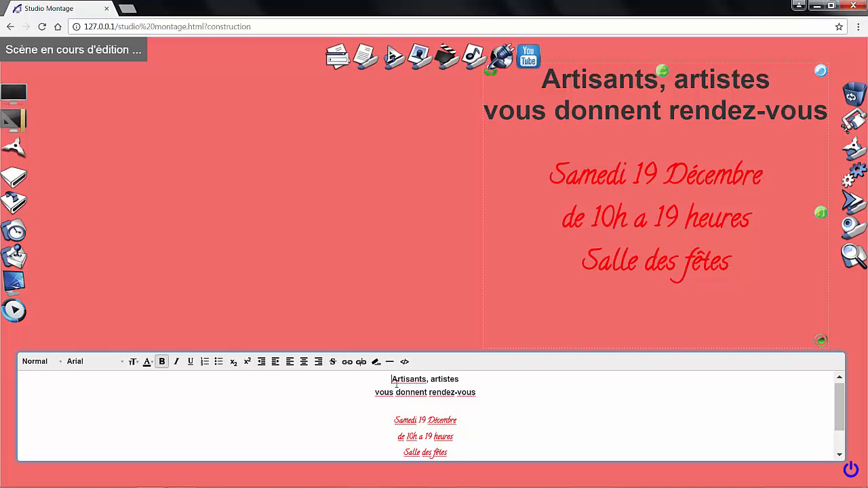
{"action": "left_click_drag", "start_coordinate": [397, 383], "coordinate": [473, 419]}
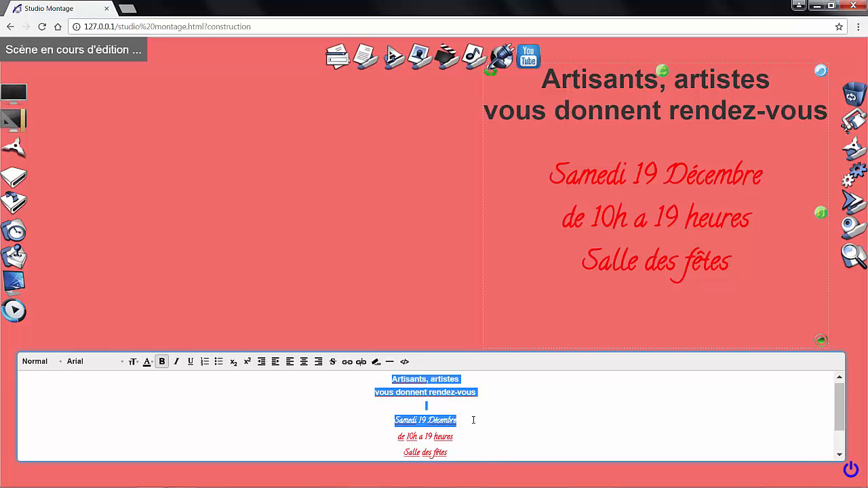
{"action": "left_click", "coordinate": [68, 362]}
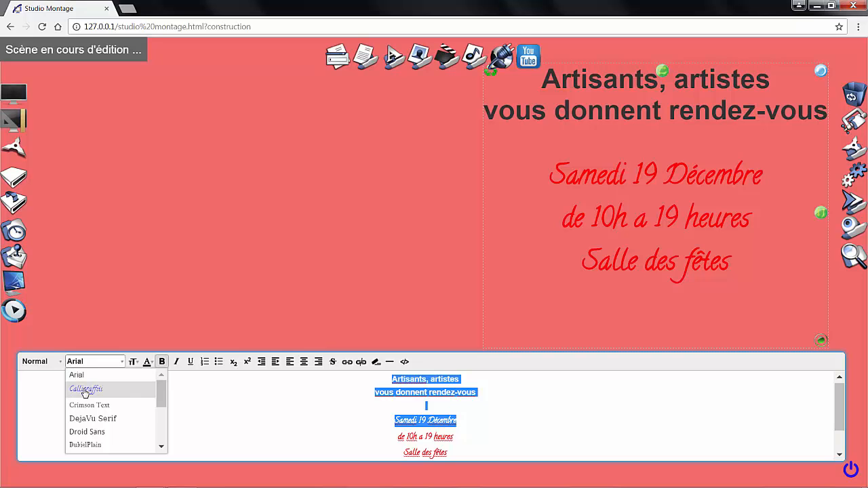
{"action": "left_click", "coordinate": [85, 389]}
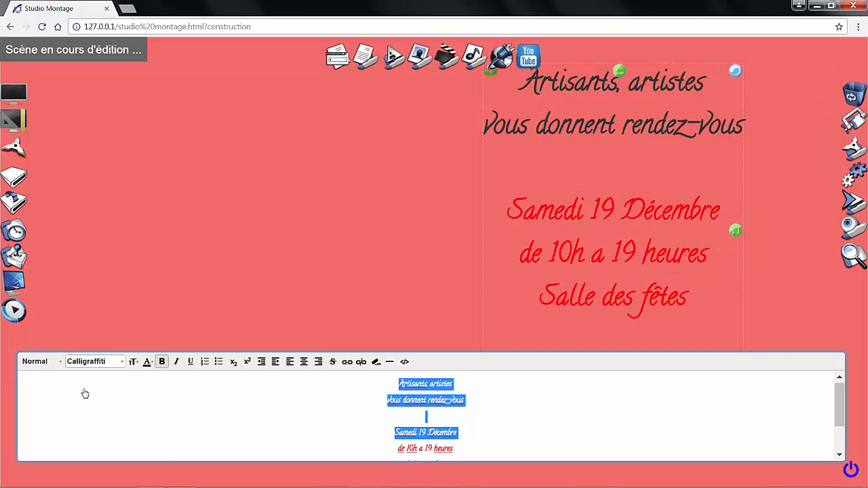
{"action": "left_click", "coordinate": [147, 364]}
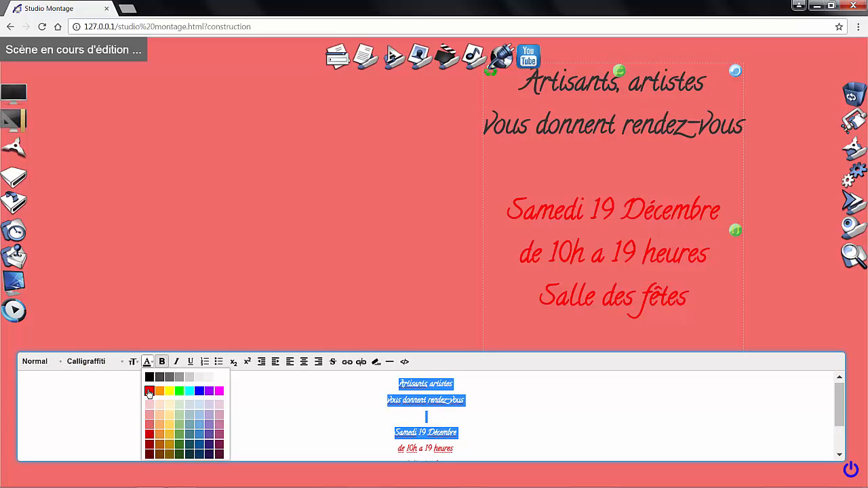
{"action": "left_click", "coordinate": [148, 391]}
{"action": "left_click", "coordinate": [498, 392]}
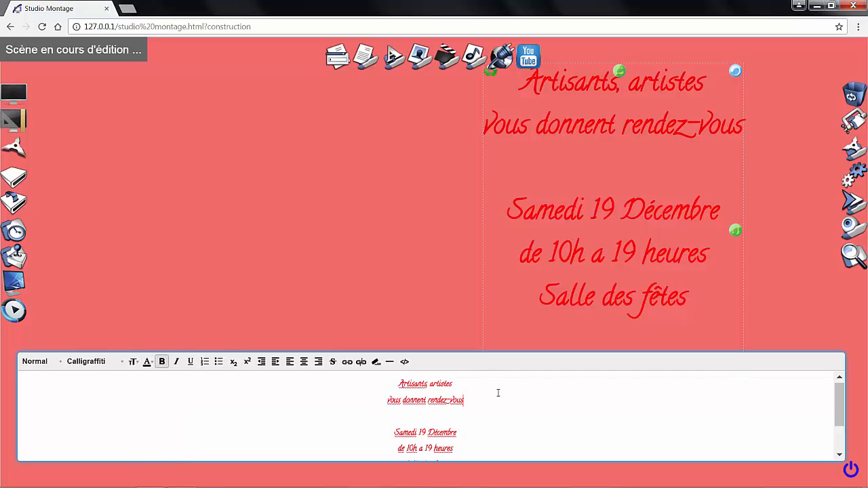
- Apply the Header 1 style to the "Samedi 19 Décembre" line and shift the text block slightly left in the scene
{"action": "left_click_drag", "start_coordinate": [461, 433], "coordinate": [394, 433]}
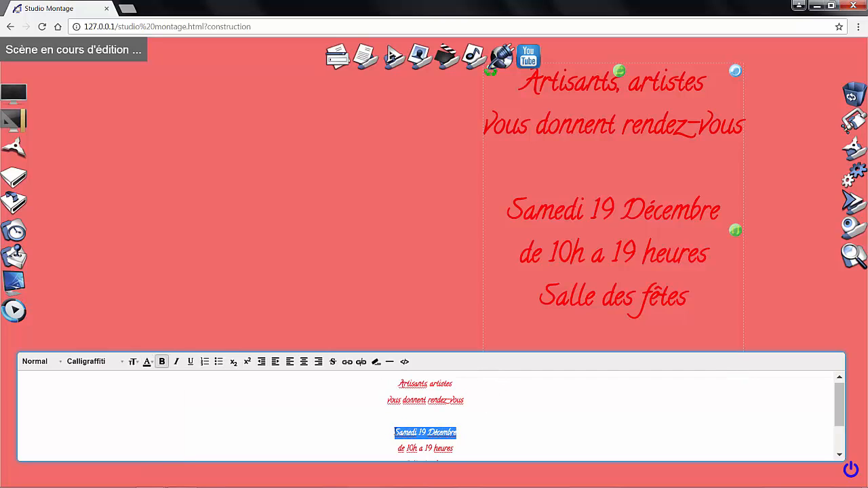
{"action": "left_click", "coordinate": [45, 362]}
{"action": "left_click", "coordinate": [47, 391]}
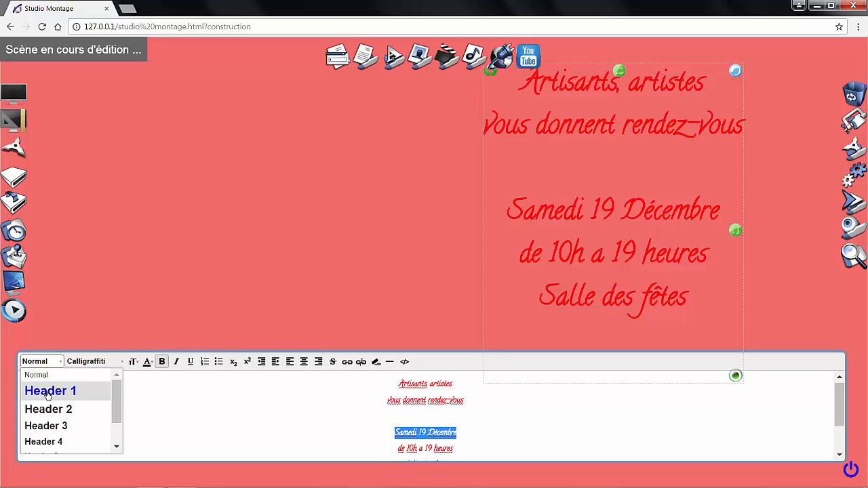
{"action": "left_click", "coordinate": [612, 229]}
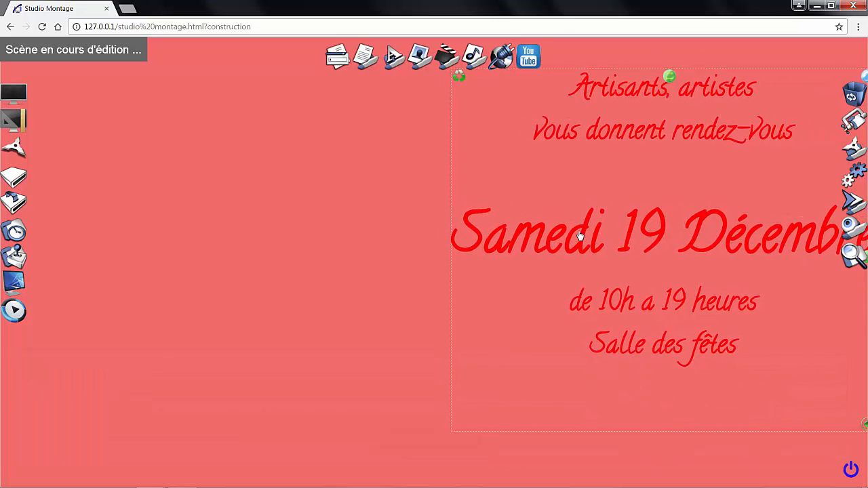
- Set the "Marché de Noël" picture from the background album as the scene background
{"action": "left_click", "coordinate": [141, 199]}
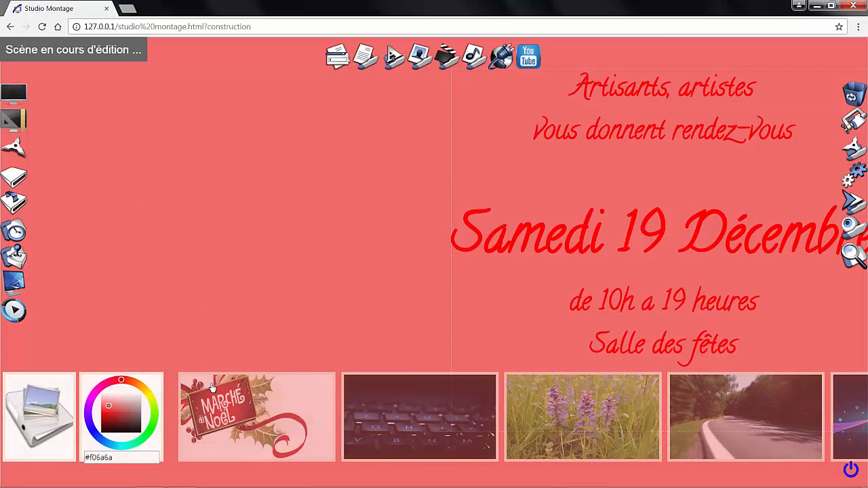
{"action": "left_click", "coordinate": [198, 403]}
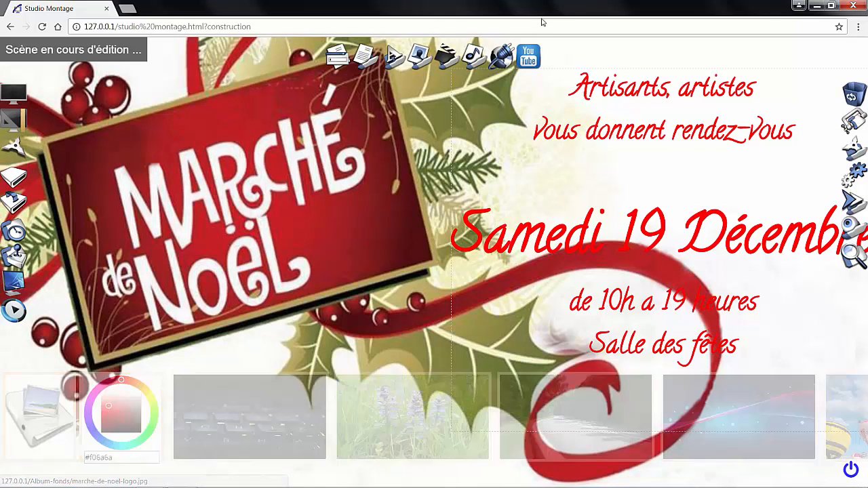
- Add the falling snow animation over the scene and save the scene as "noel" with a duration of 10 seconds
{"action": "left_click", "coordinate": [416, 70]}
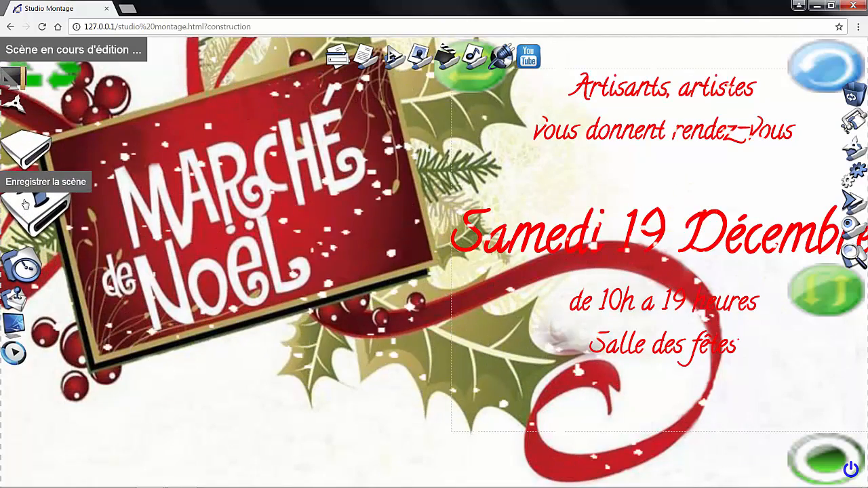
{"action": "left_click", "coordinate": [25, 203]}
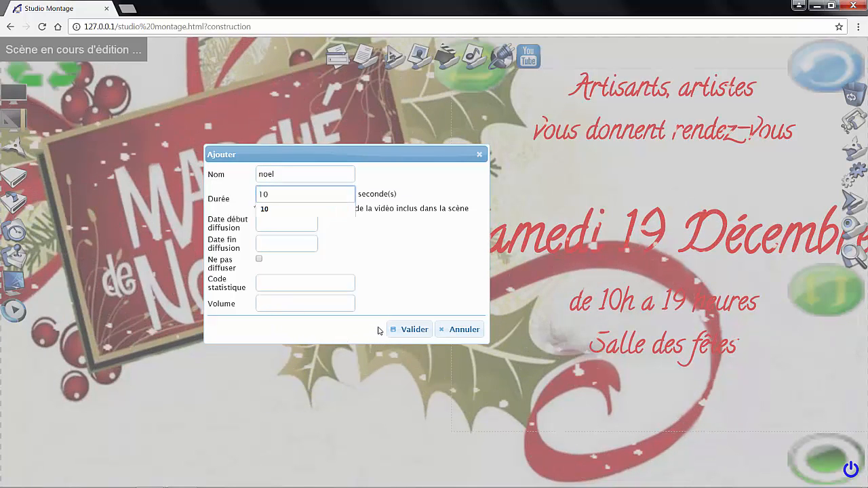
{"action": "left_click", "coordinate": [414, 332]}
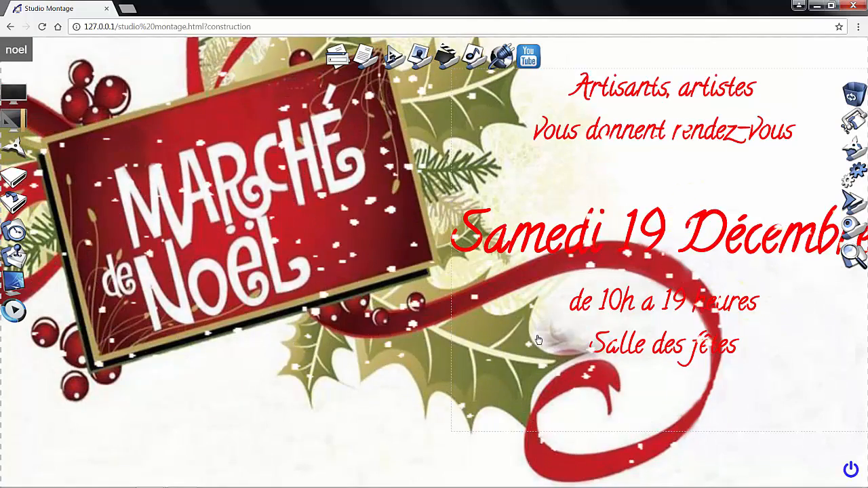
- Quit the scene editor and start the Diffusion playback in full screen
{"action": "mouse_move", "coordinate": [743, 425]}
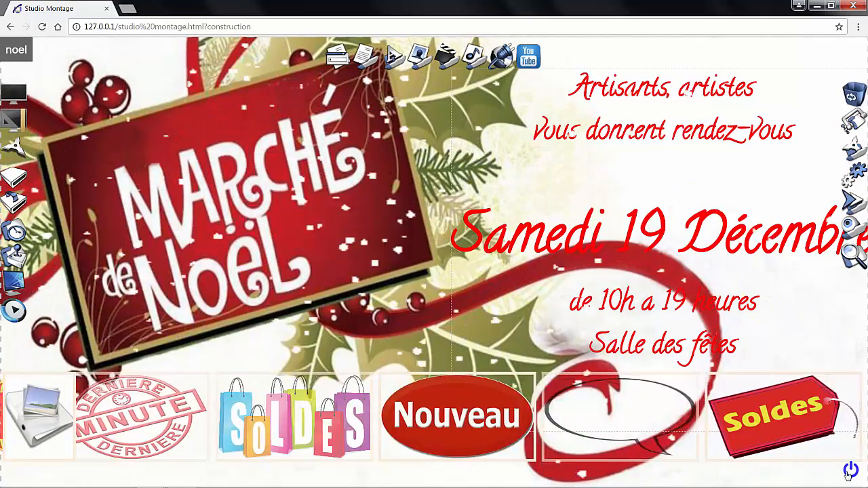
{"action": "left_click", "coordinate": [849, 470]}
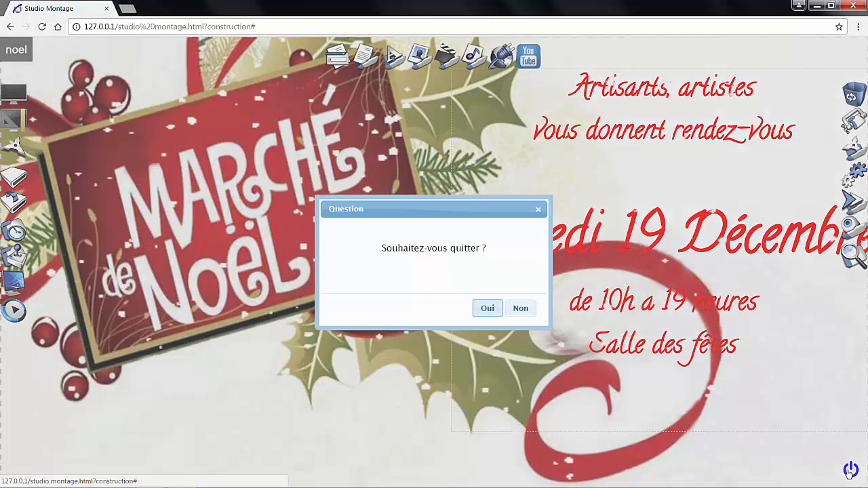
{"action": "left_click", "coordinate": [486, 309]}
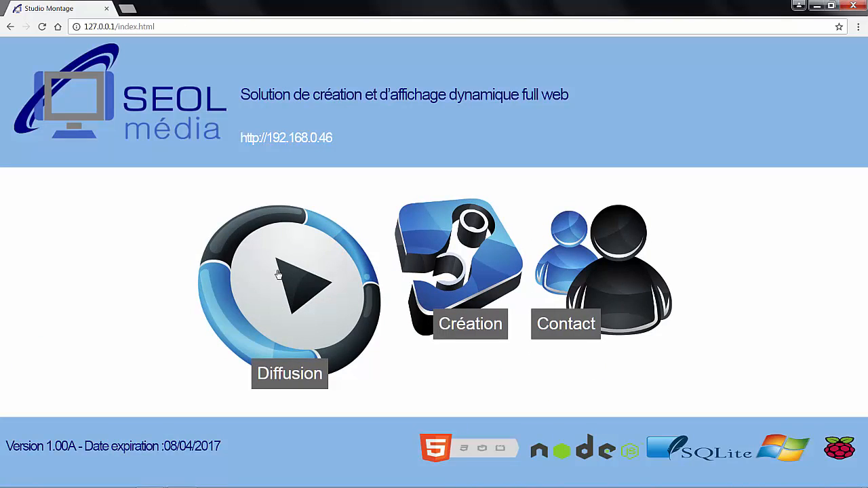
{"action": "left_click", "coordinate": [277, 273]}
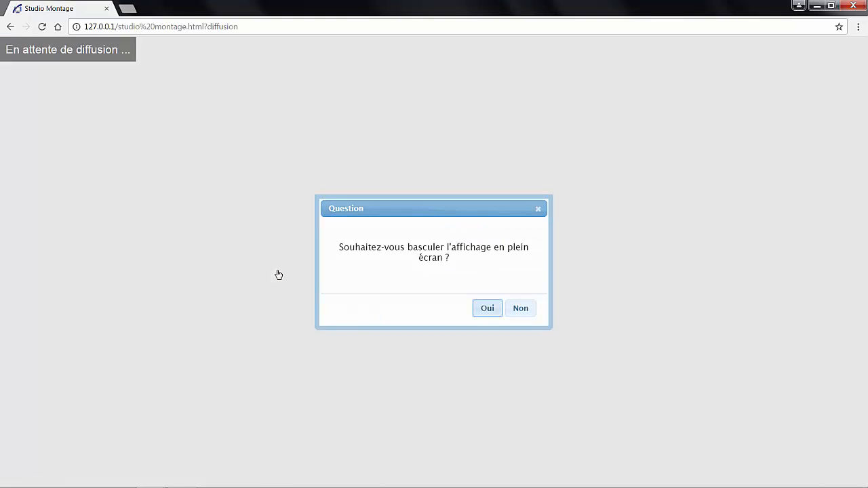
{"action": "left_click", "coordinate": [460, 308]}
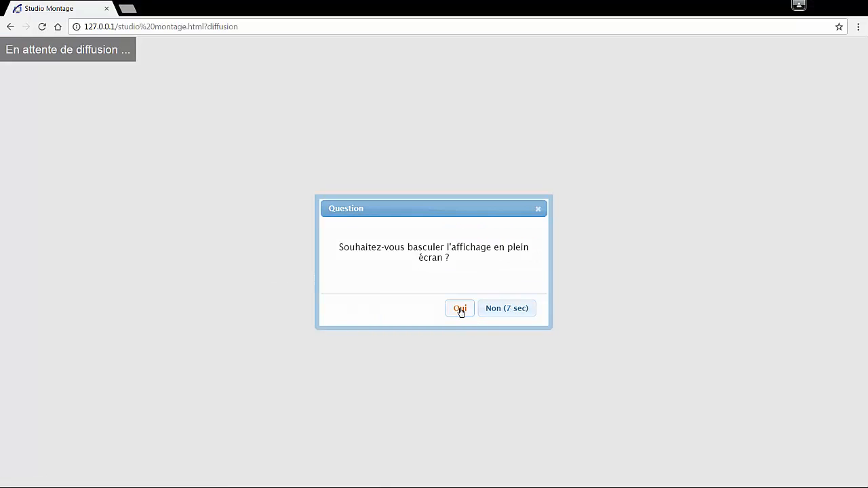